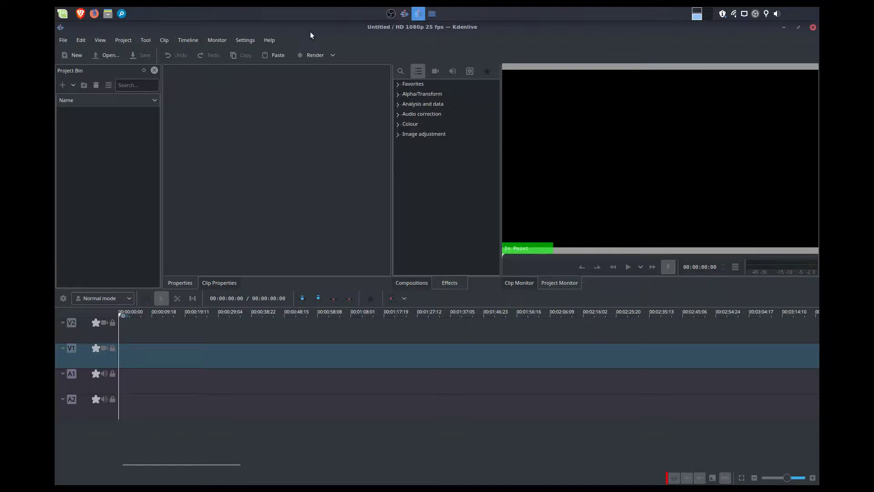
- Open the Help menu over the empty, untitled HD 1080p 25 fps project
left_click(274, 40)
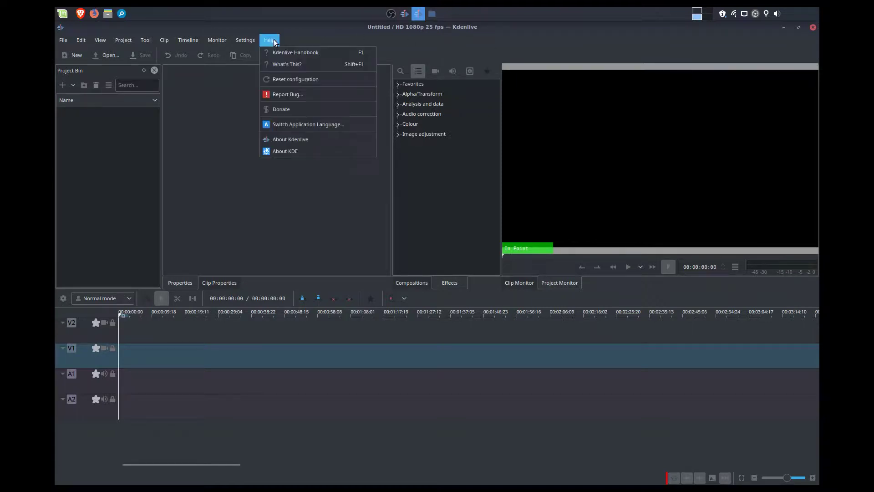
- View the About Kdenlive version information, then close it
left_click(302, 139)
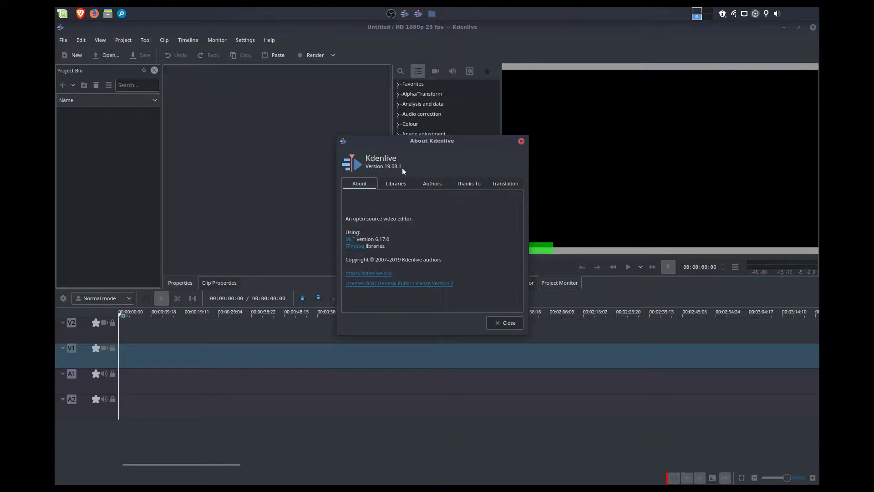
left_click(503, 322)
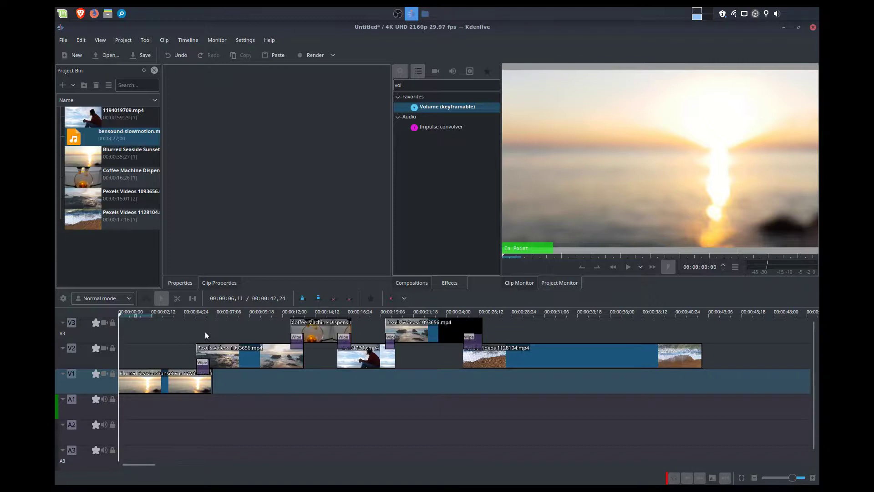
- Preview the timeline to 00:00:28:24 with taller monitors, and place bensound-slowmotion.mp3 on A1
key("space")
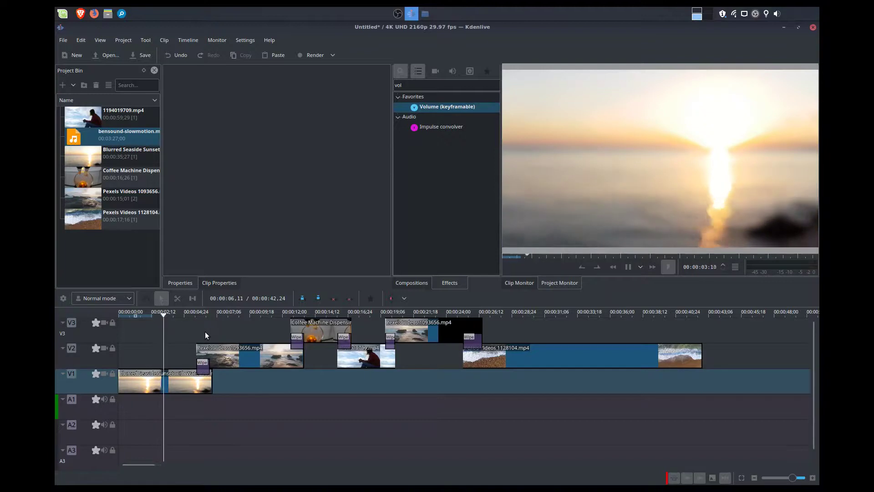
left_click_drag(660, 290, 660, 306)
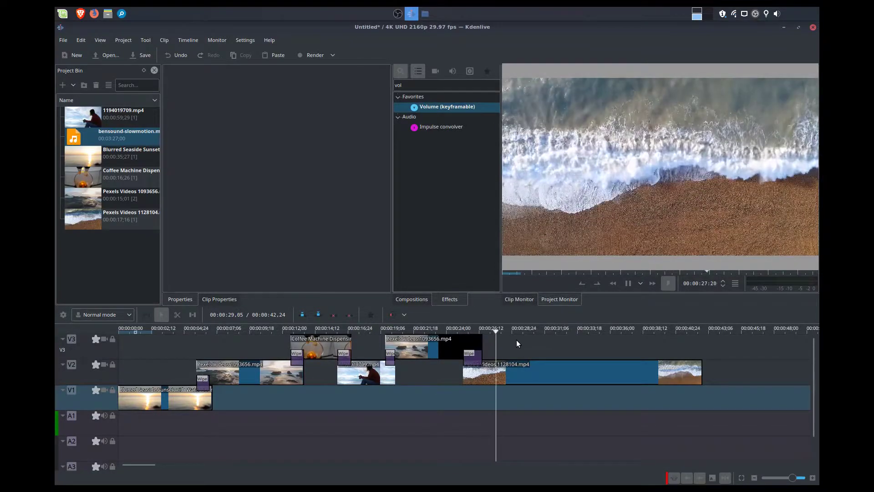
key("space")
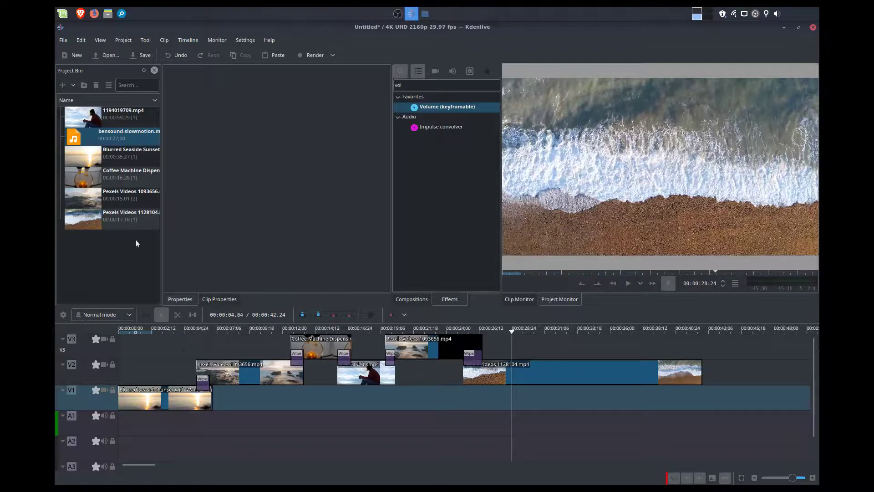
left_click_drag(127, 139, 141, 423)
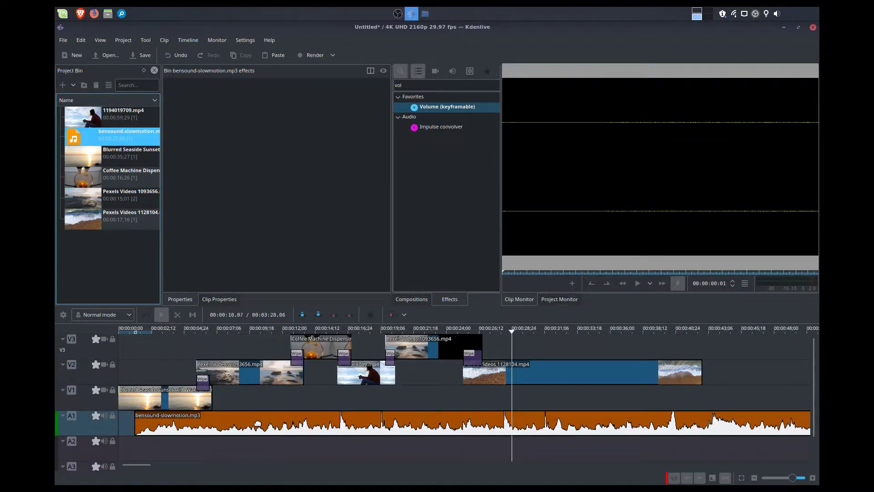
- Slide bensound-slowmotion.mp3 on A1 to start at 00:00:00 and play it back to check
left_click_drag(258, 423, 203, 430)
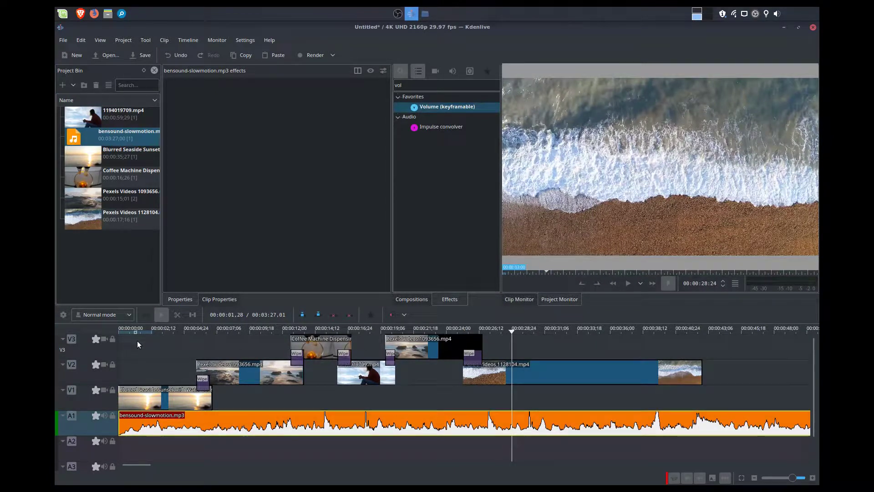
left_click(123, 331)
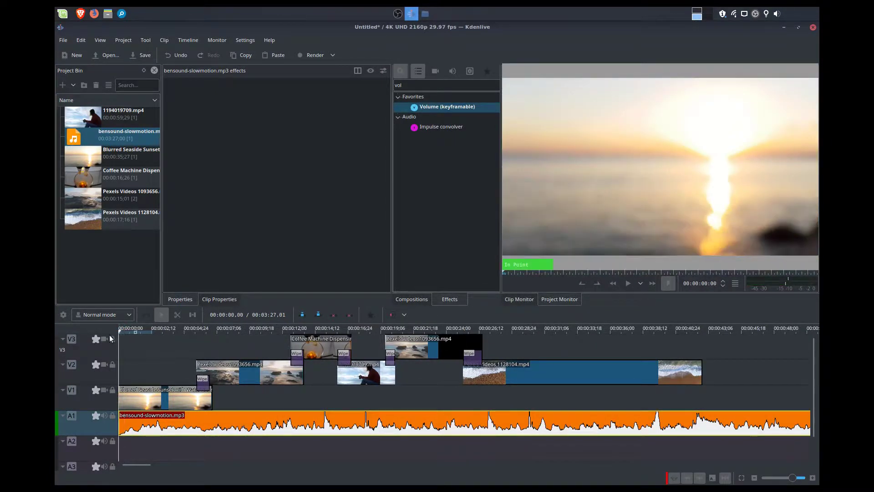
key("space")
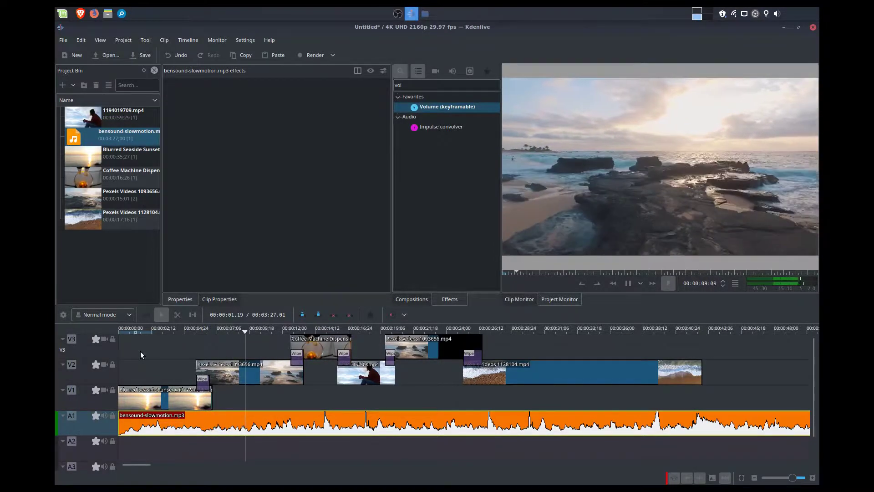
key("space")
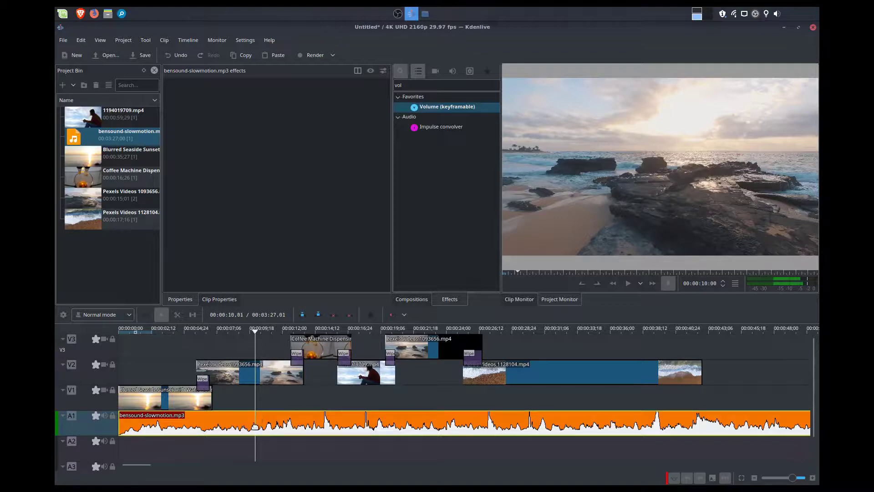
- Change the Effects search filter from 'vol' to 'fade' to list Fade in and Fade out
scroll(252, 426, "up", 1)
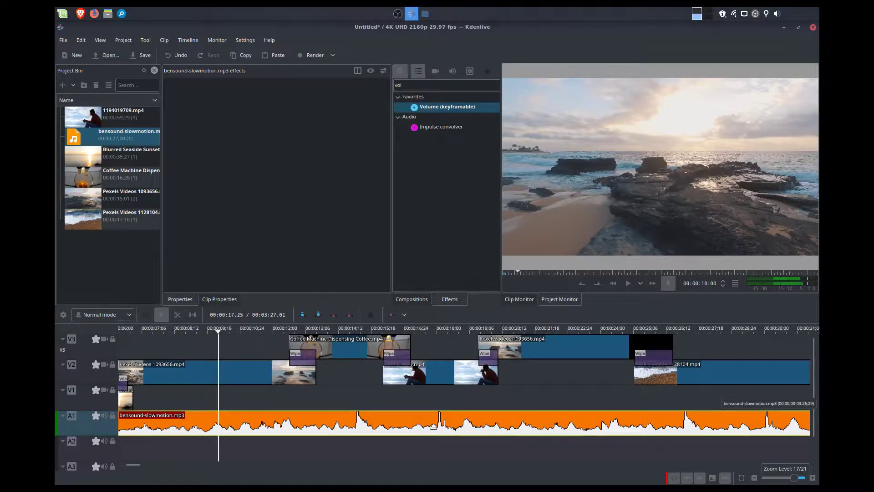
scroll(235, 408, "down", 1)
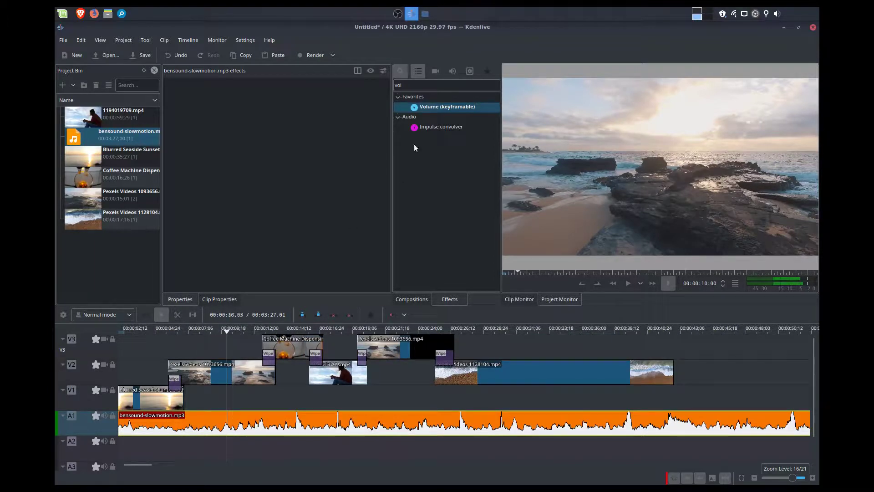
left_click(432, 89)
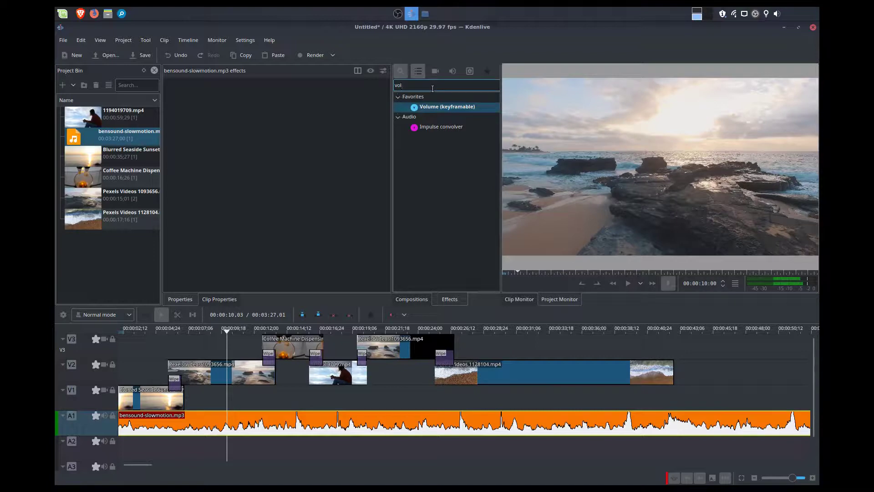
key("BackSpace")
key("BackSpace")
key("BackSpace")
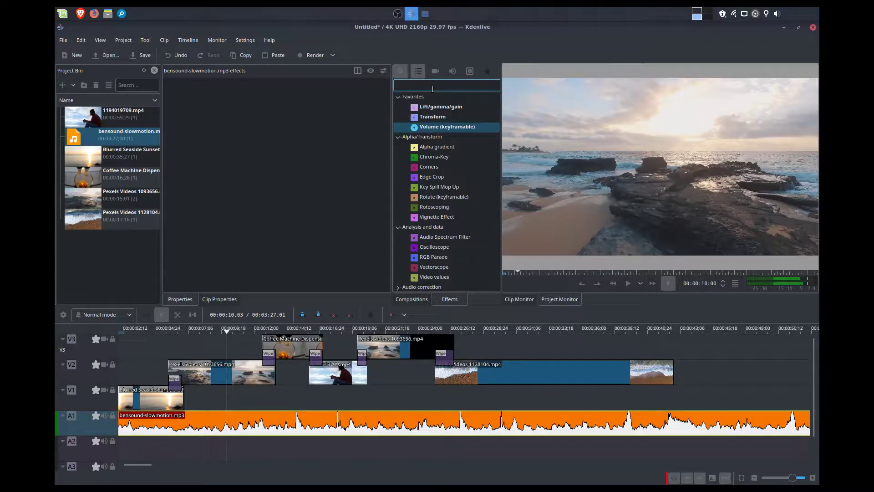
type("fade")
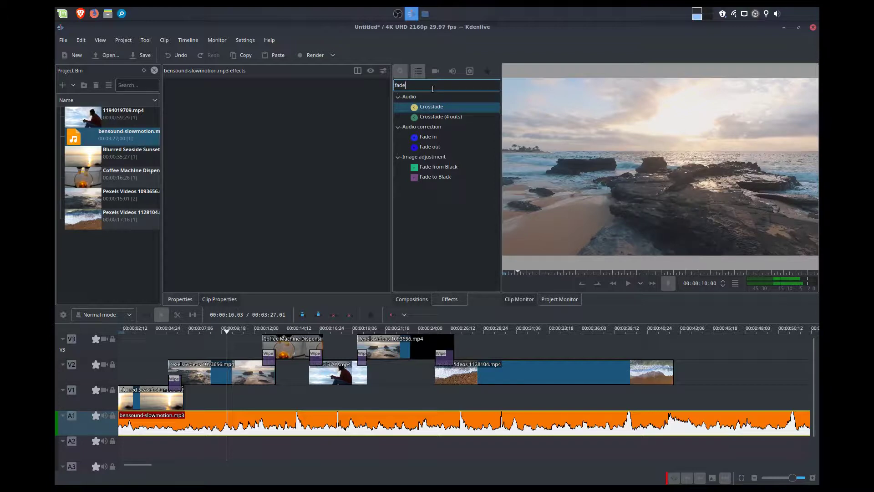
key("BackSpace")
key("BackSpace")
key("BackSpace")
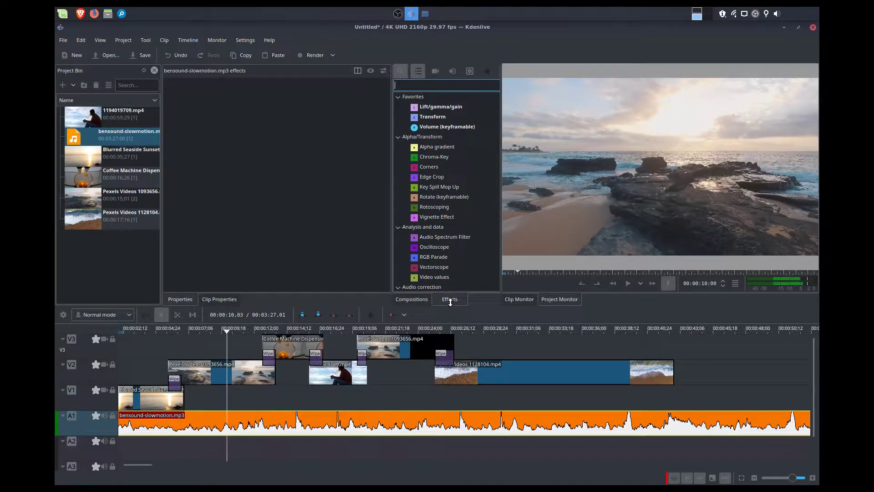
type("fade")
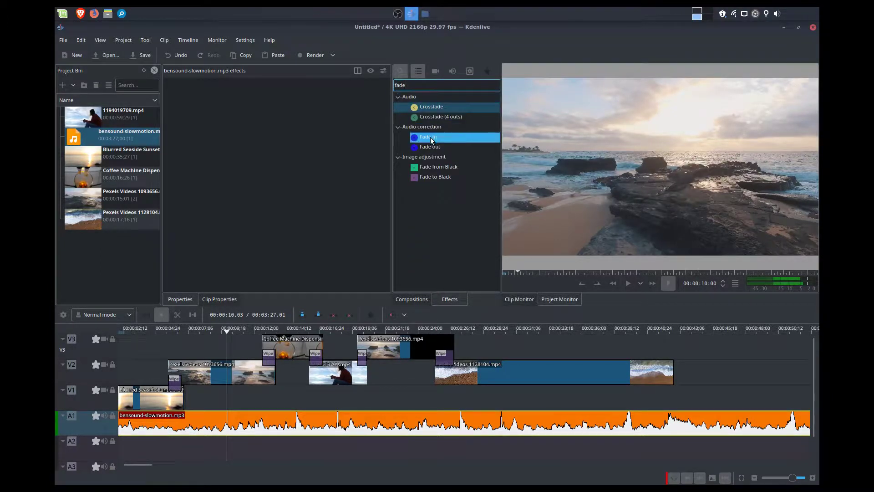
- Apply a Fade in to the music on A1 with a 00:00:07,20 duration
left_click_drag(434, 142, 144, 427)
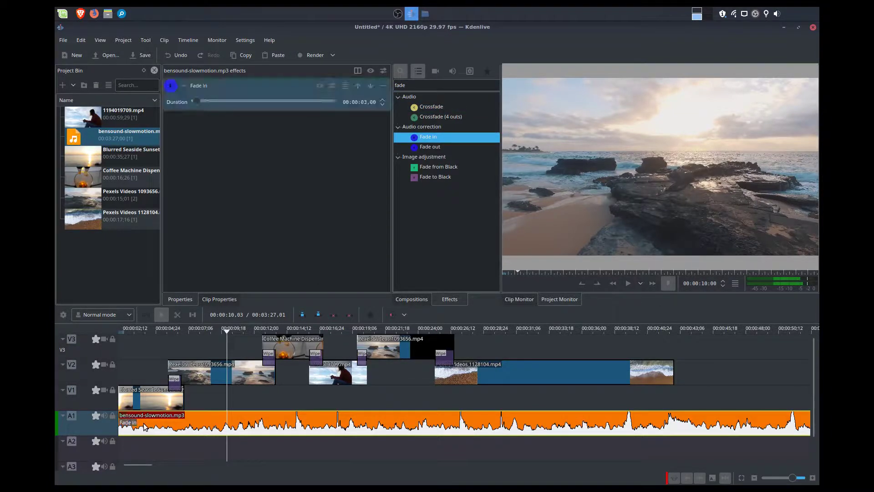
scroll(129, 398, "up", 1)
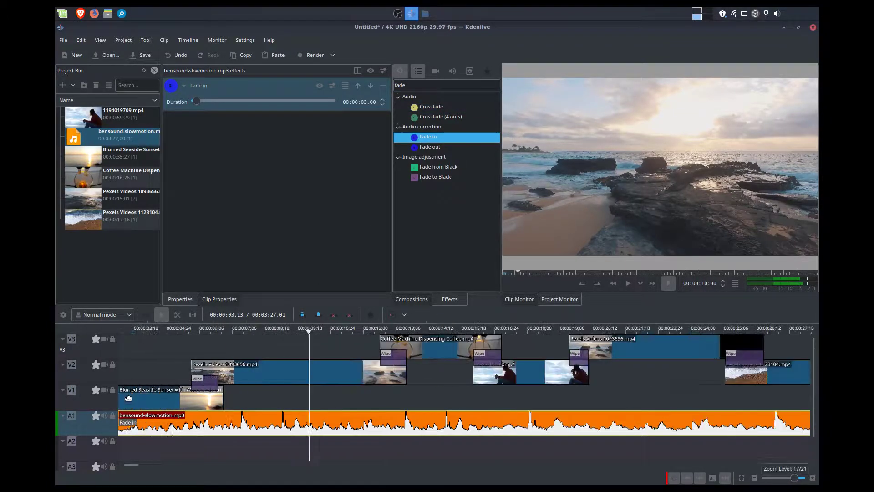
left_click_drag(130, 464, 119, 463)
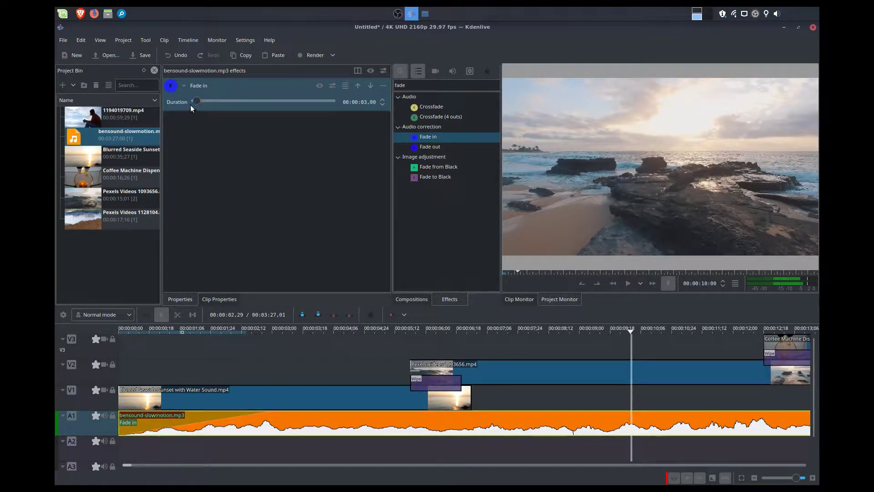
left_click_drag(198, 105, 202, 106)
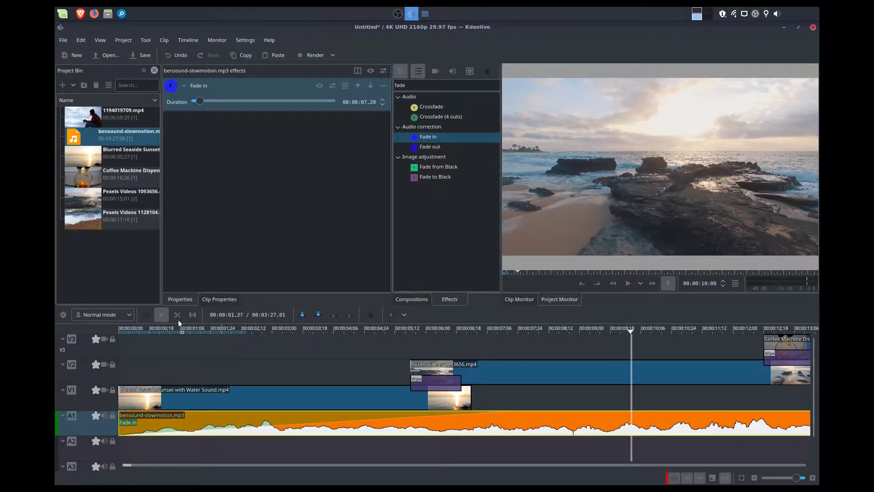
- Preview the fading-in music from the start through the wipe to the coffee clip
left_click(119, 329)
key("space")
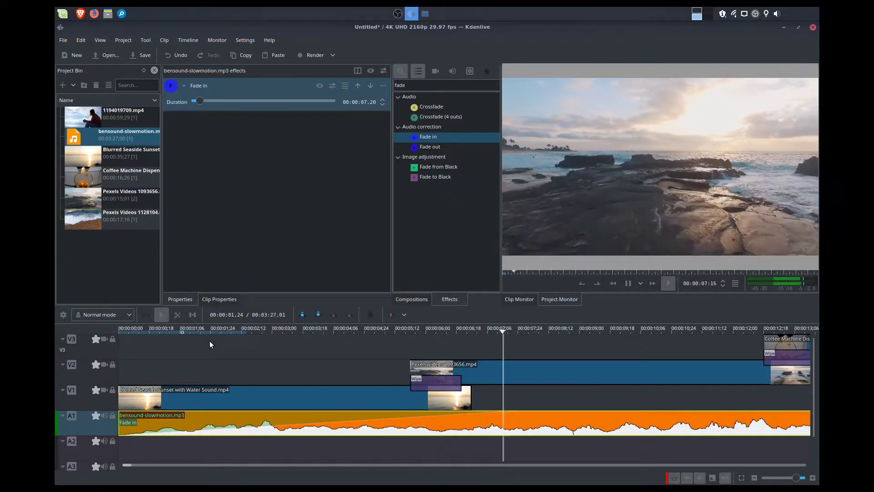
key("space")
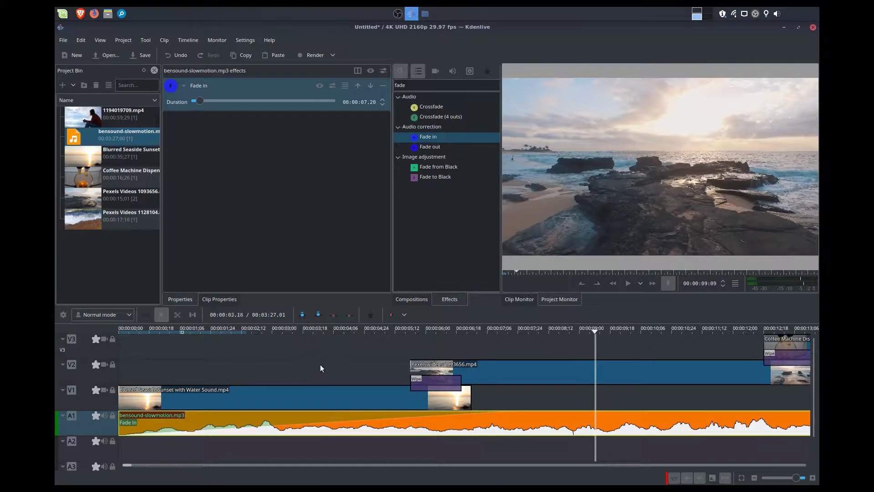
scroll(330, 357, "down", 3)
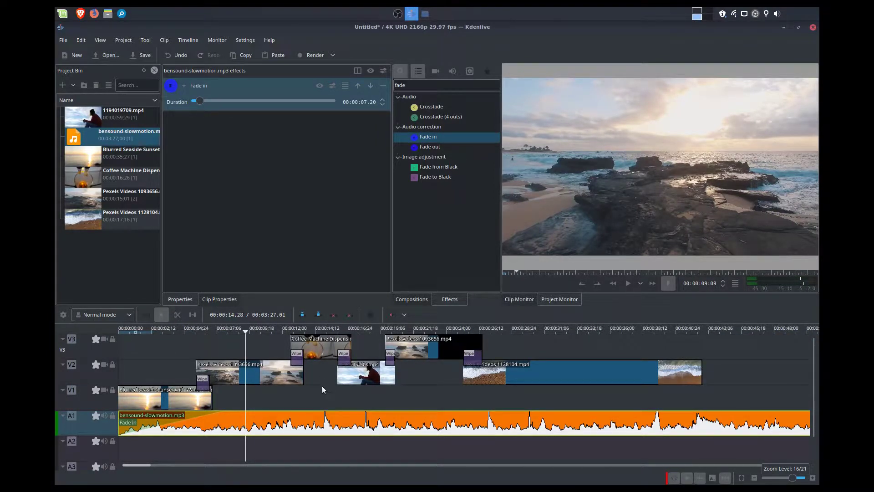
key("space")
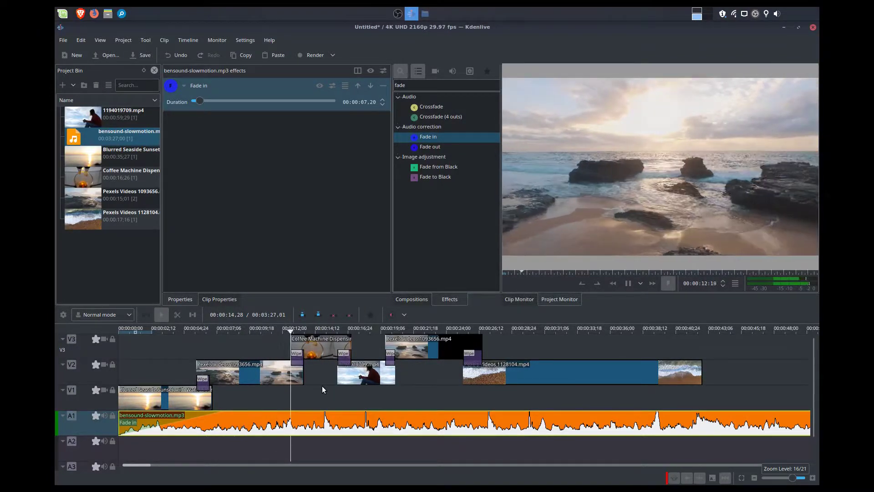
key("space")
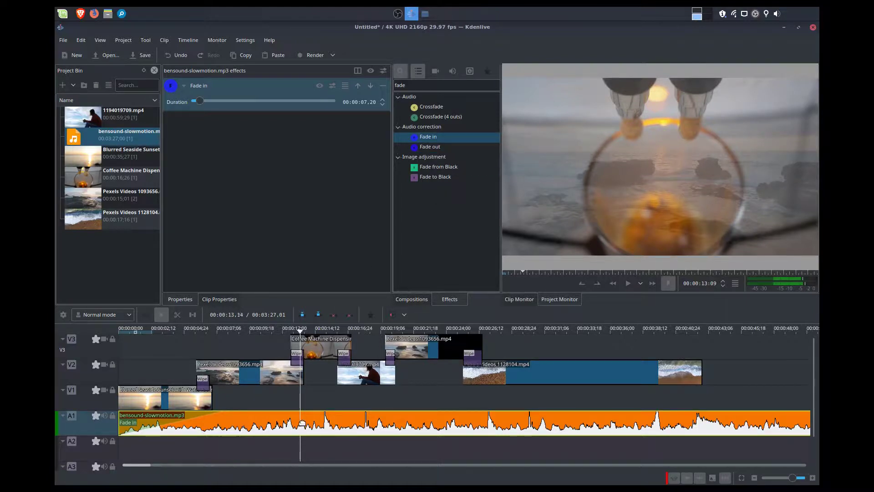
key("x")
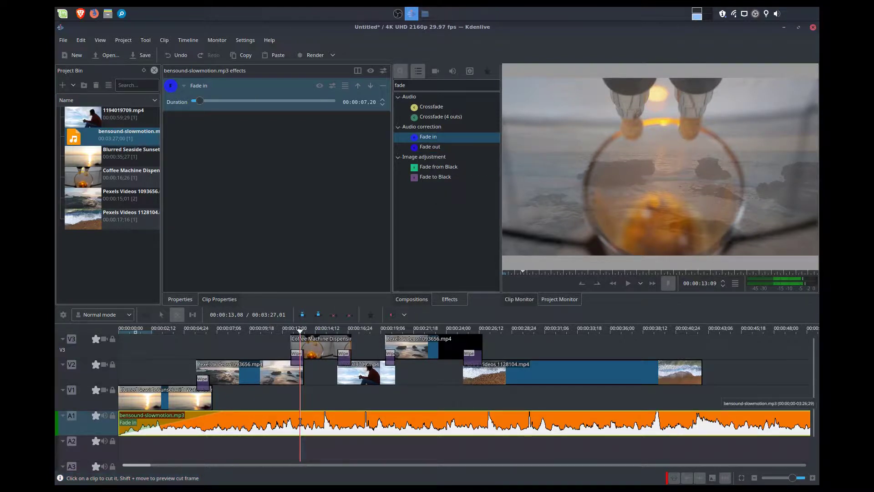
- Split the music at about 13 s and move the second part to 00:31;01
left_click(300, 421)
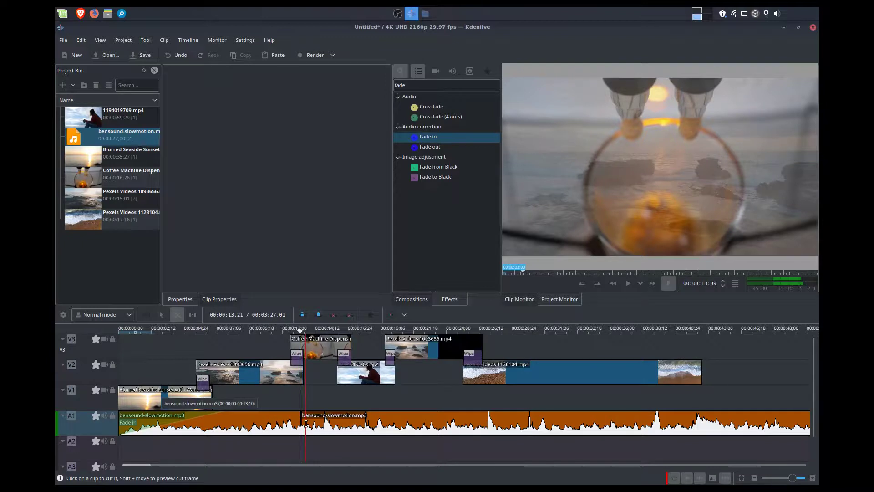
key("s")
left_click_drag(318, 424, 561, 430)
- Give the first music part a 00:00:05,18 Fade out and play it back
left_click_drag(430, 147, 296, 426)
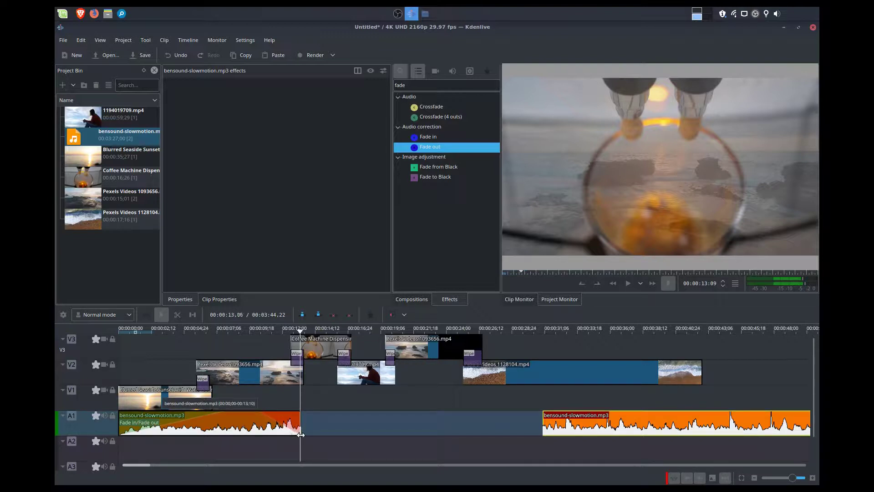
left_click(237, 427)
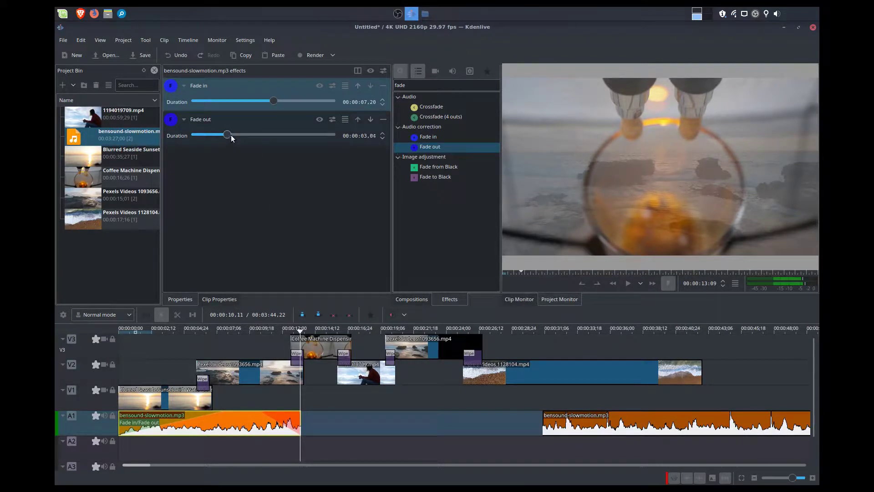
left_click_drag(236, 139, 264, 149)
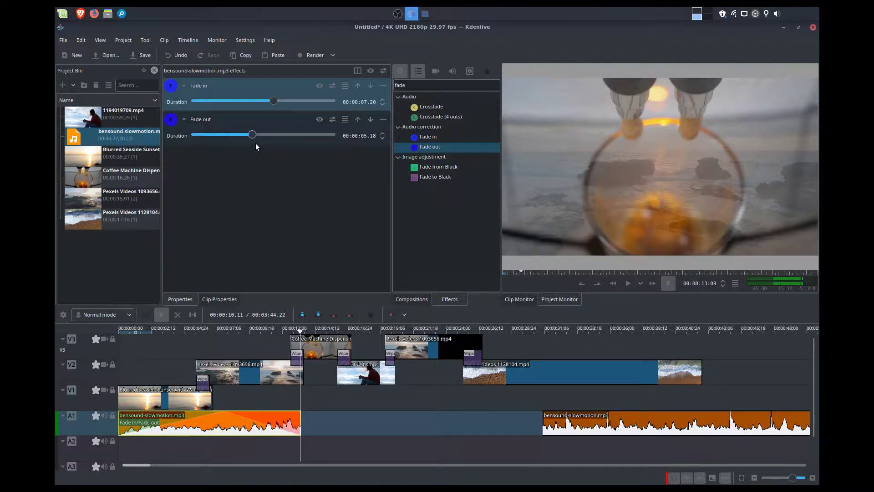
left_click(177, 330)
key("space")
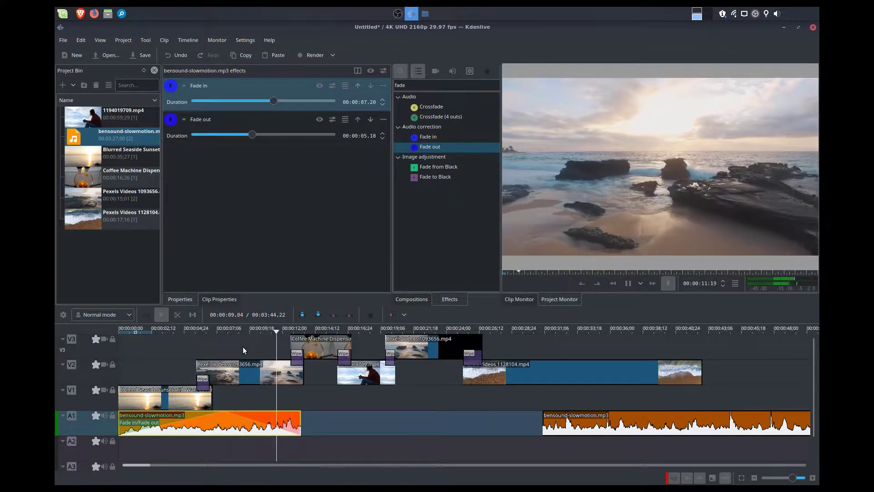
key("space")
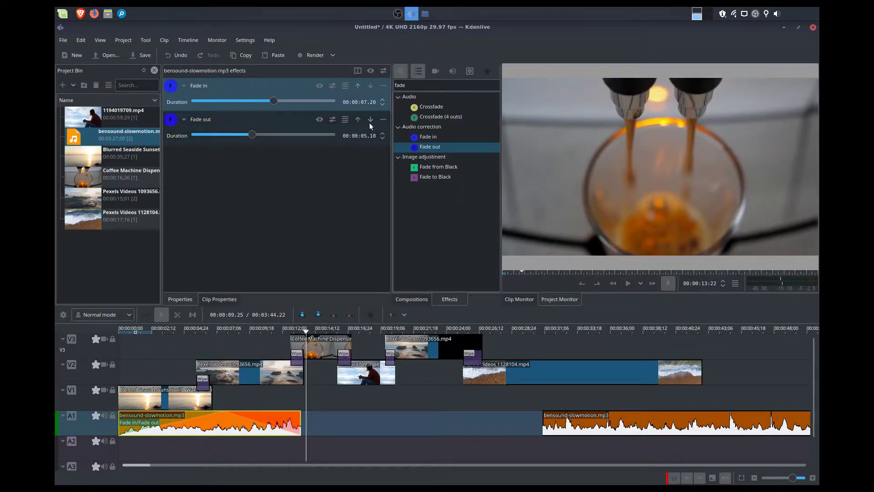
- Remove both fades and undo the move and split of the music clip
left_click(382, 119)
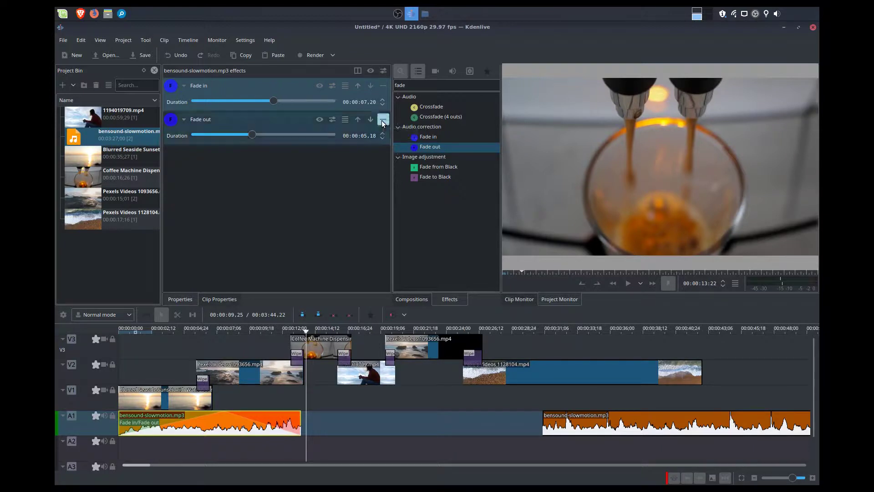
left_click(385, 87)
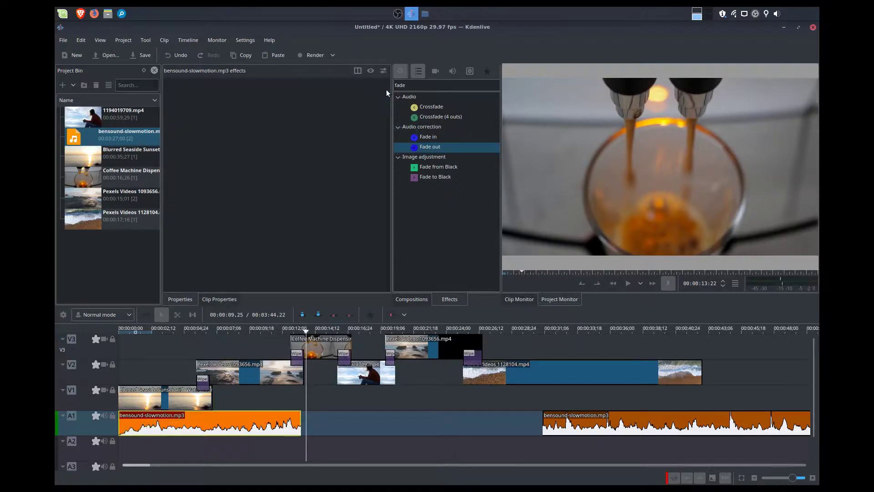
key("ctrl+z")
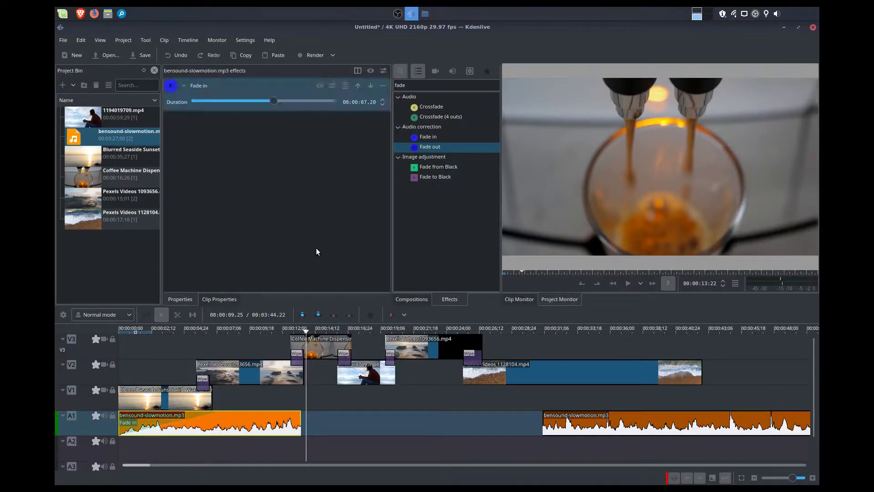
key("ctrl+z")
key("ctrl+shift+z")
key("ctrl+z")
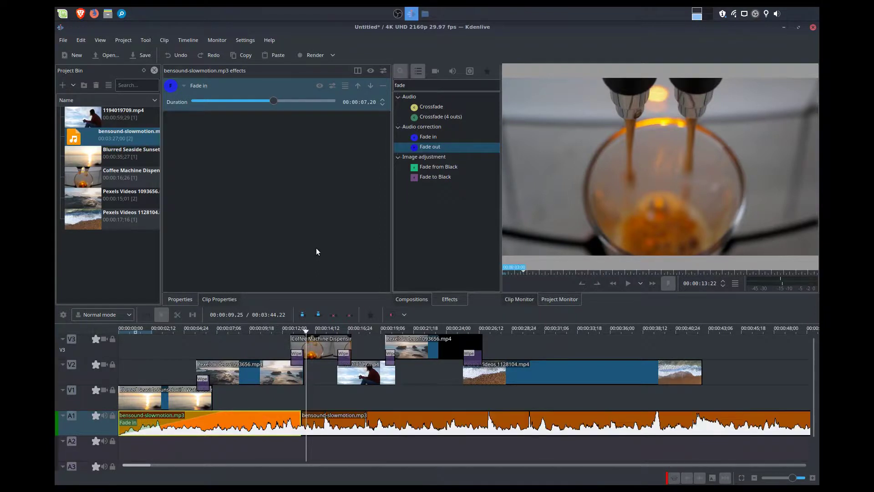
key("ctrl+z")
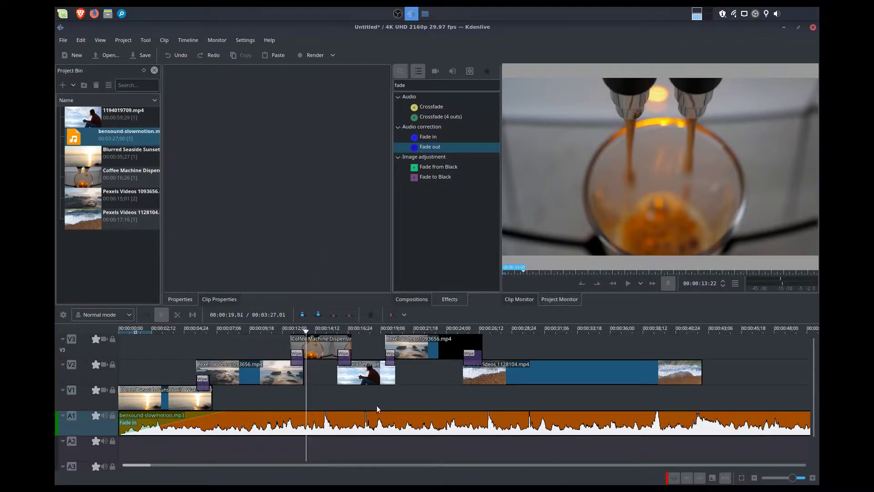
- Delete the Fade in effect from the restored continuous music clip on A1
left_click(375, 421)
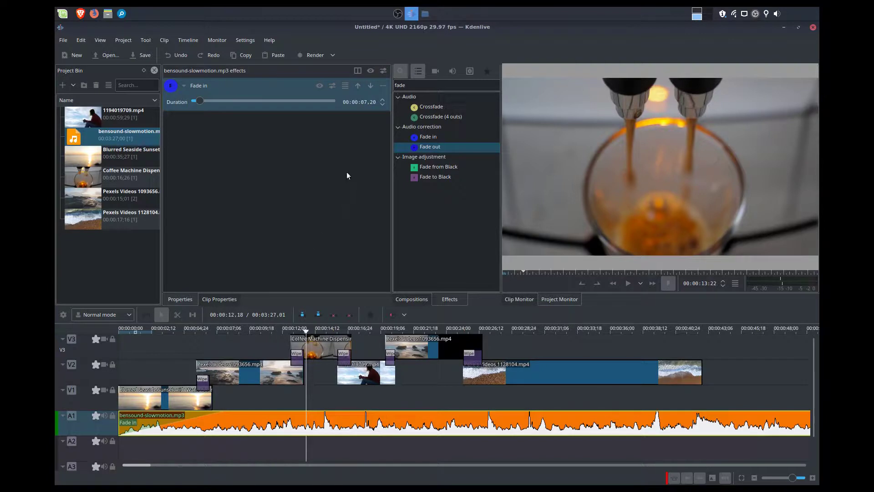
left_click(383, 86)
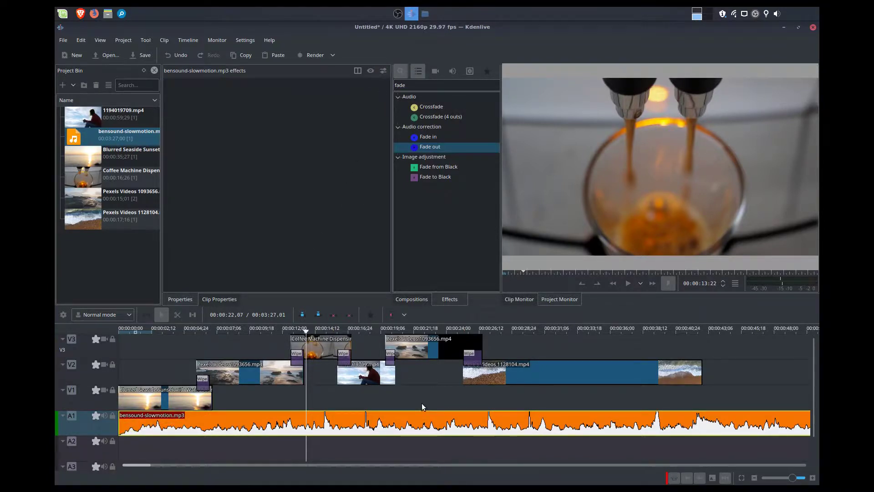
left_click(411, 86)
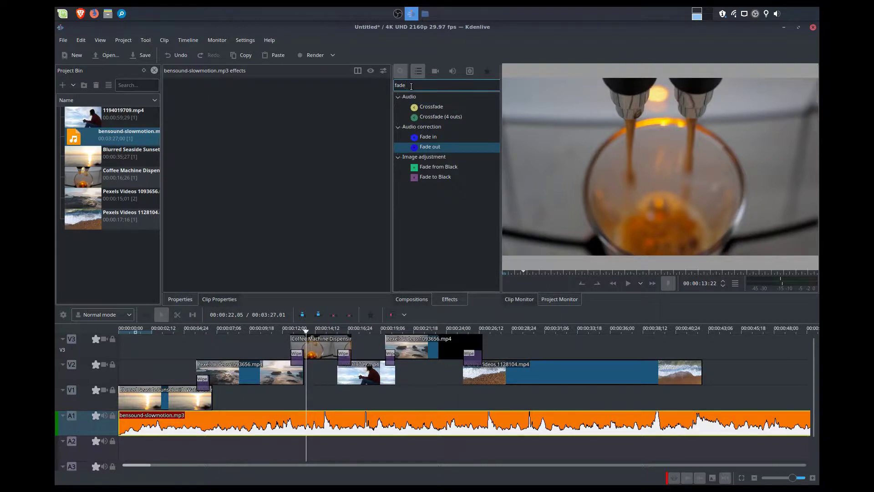
- Search 'volu' and apply Volume (keyframable) to bensound-slowmotion.mp3 on A1
key("BackSpace")
key("BackSpace")
key("BackSpace")
key("BackSpace")
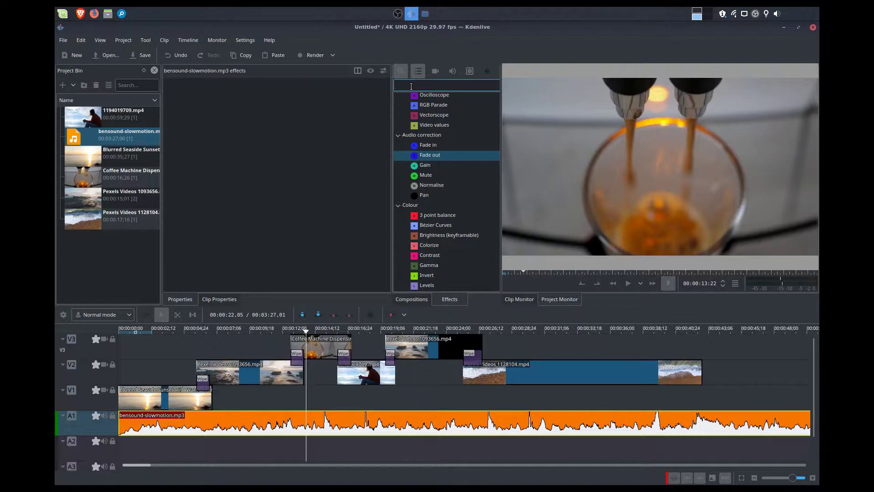
type("vo")
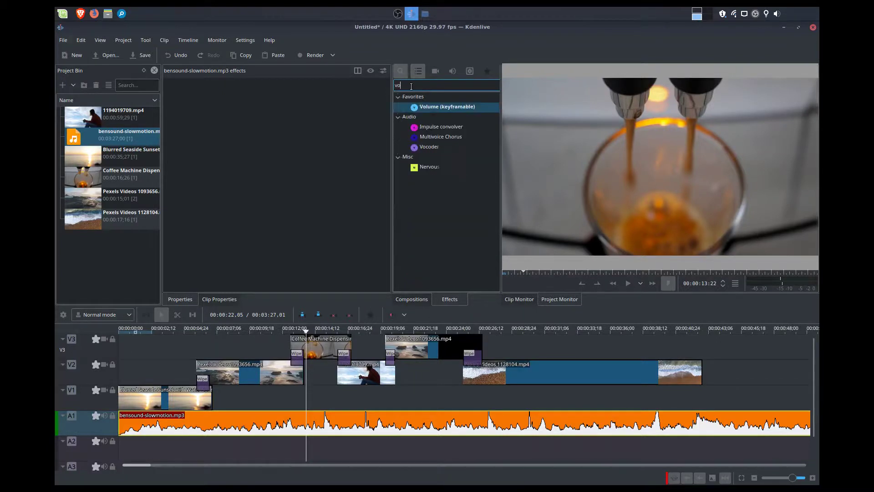
left_click(423, 108)
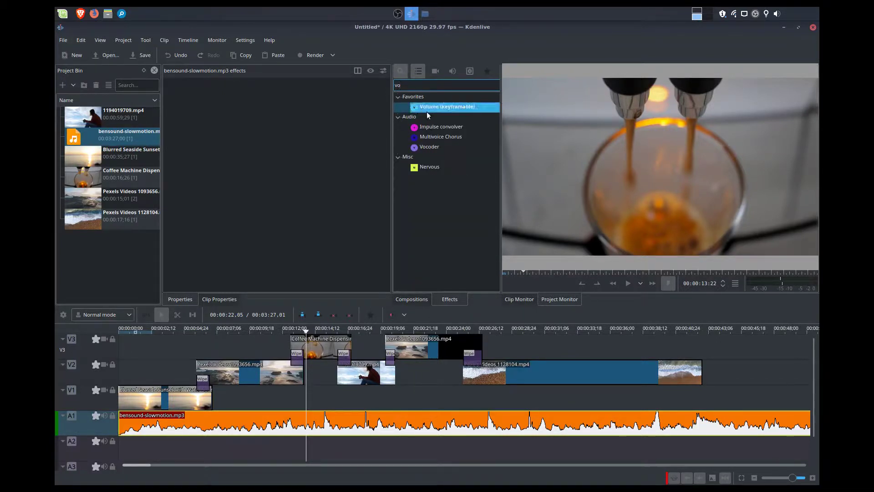
key("BackSpace")
key("BackSpace")
type("volu")
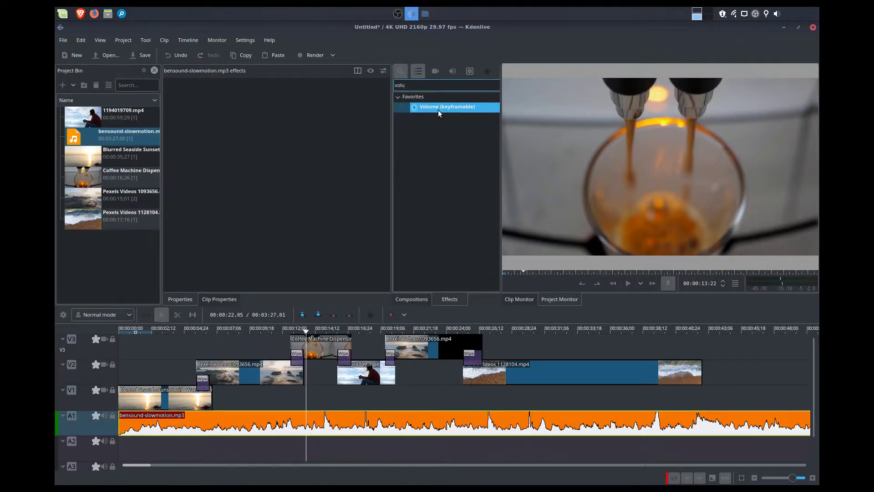
left_click_drag(439, 113, 294, 427)
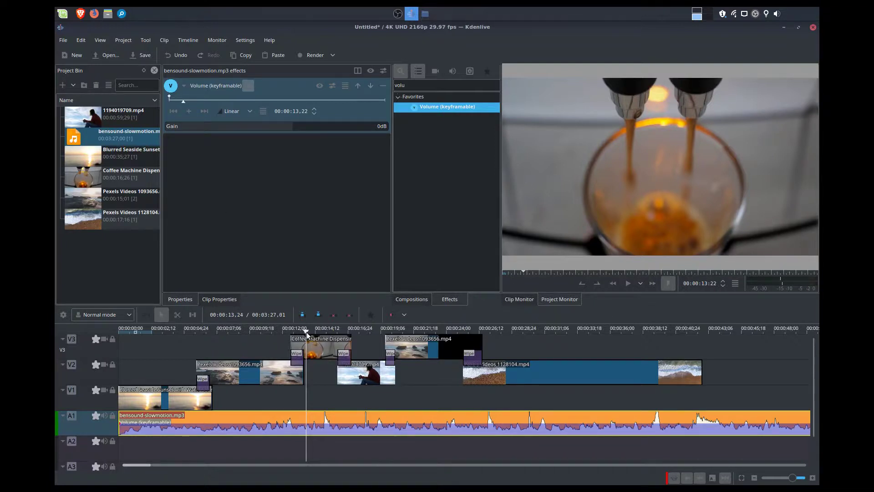
- Add a 0dB volume keyframe on the music at 00:00:05,10
left_click_drag(306, 331, 285, 332)
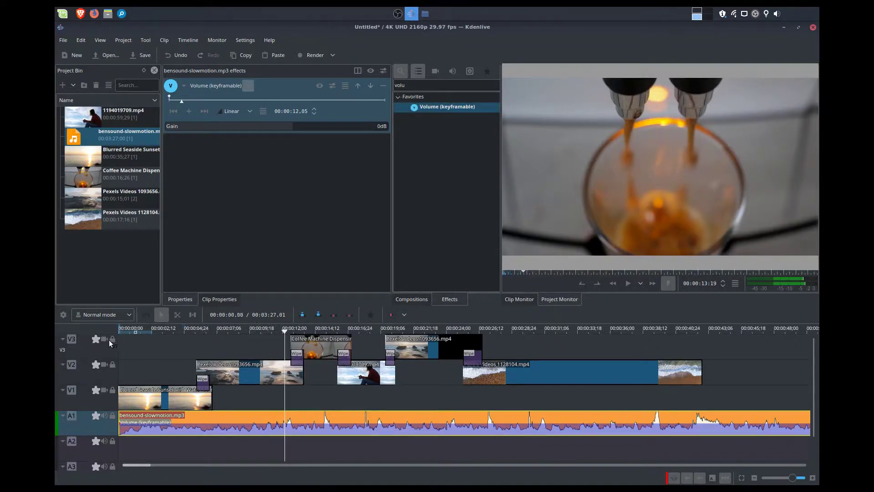
key("Home")
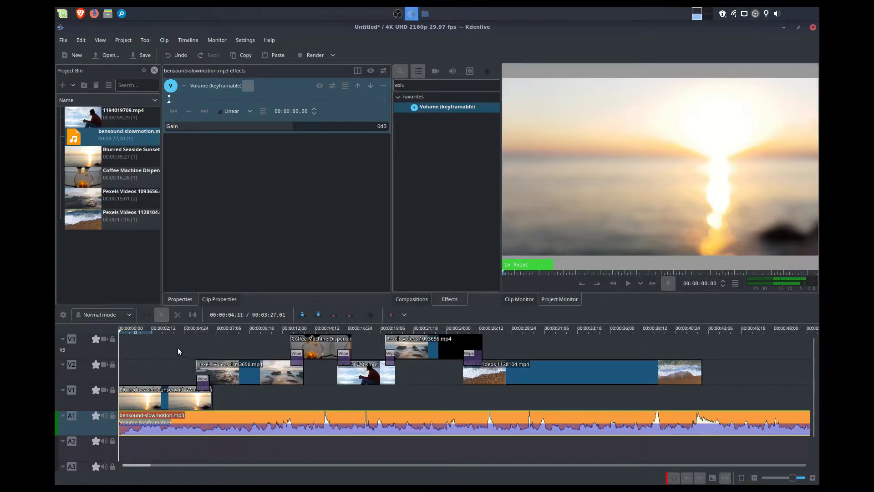
key("space")
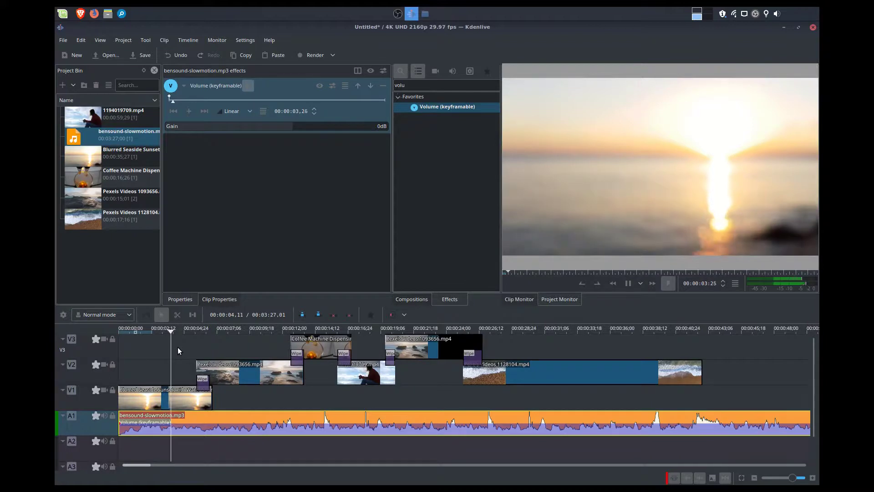
key("space")
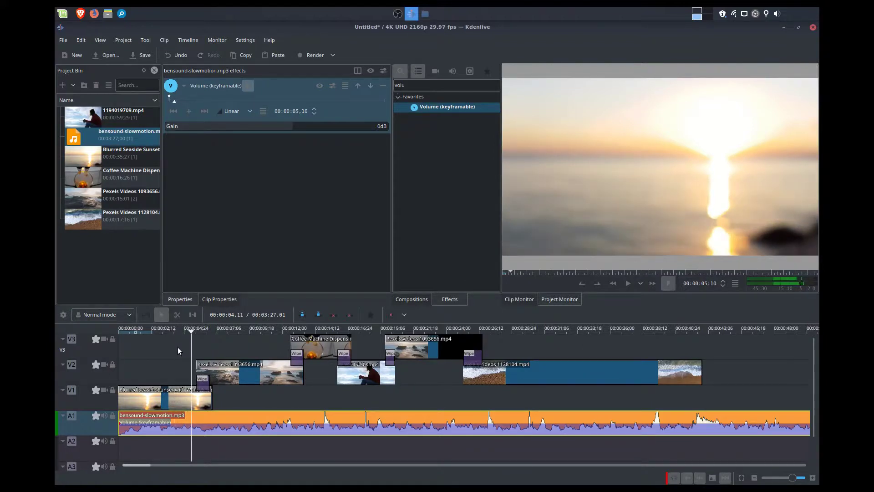
left_click(189, 113)
- Add a -35dB Gain keyframe at 00:00:07,04 and play back the volume drop
key("space")
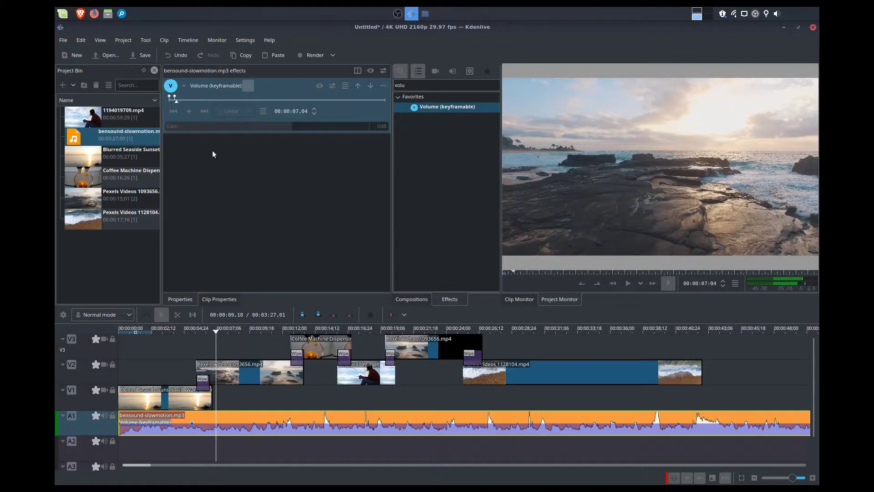
left_click(185, 113)
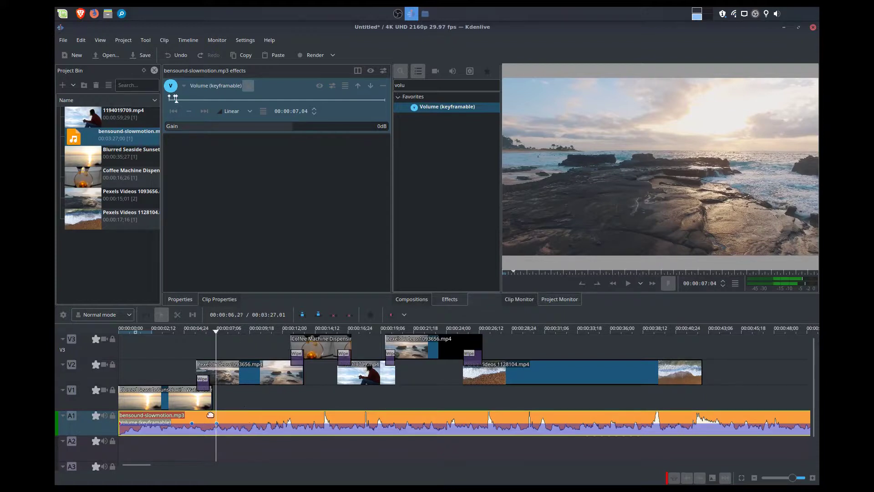
left_click(174, 113)
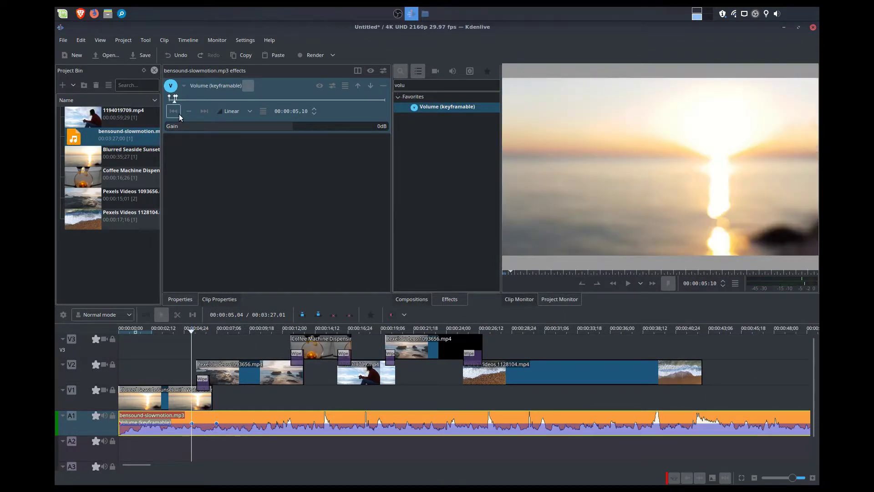
left_click(203, 112)
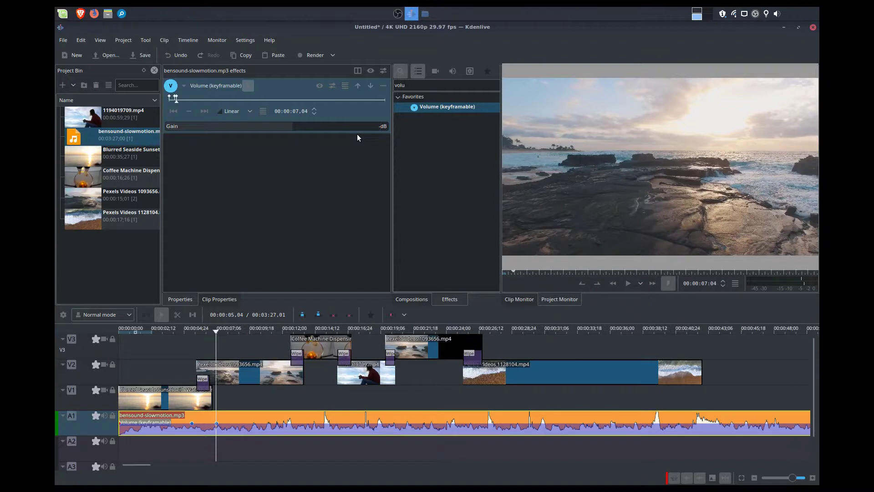
key("Return")
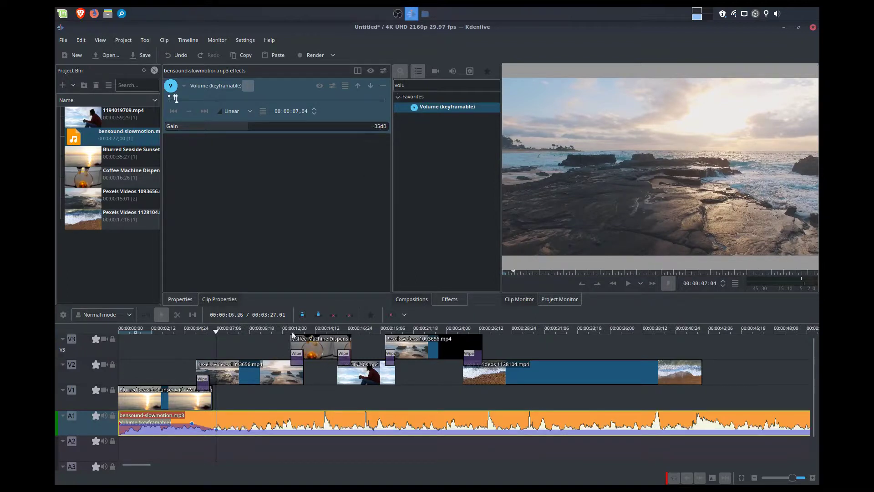
left_click(171, 342)
key("space")
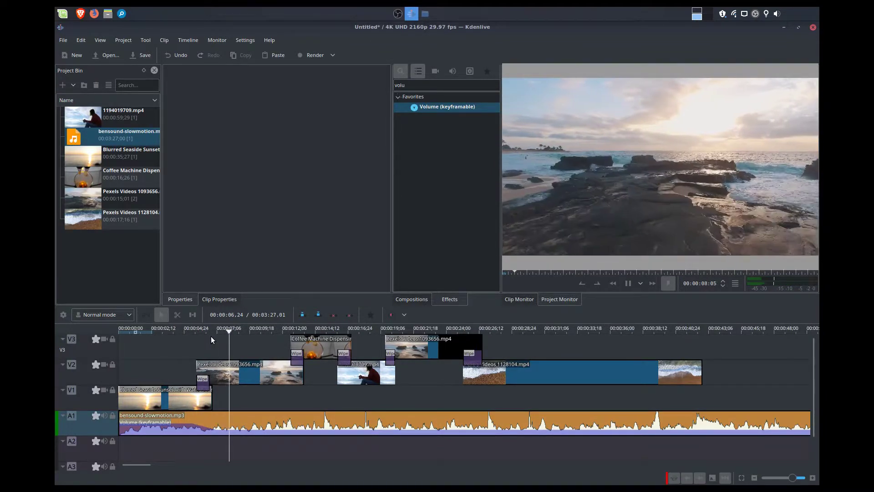
- Add a music volume keyframe at 00:00:10,07, holding the -35dB level
key("space")
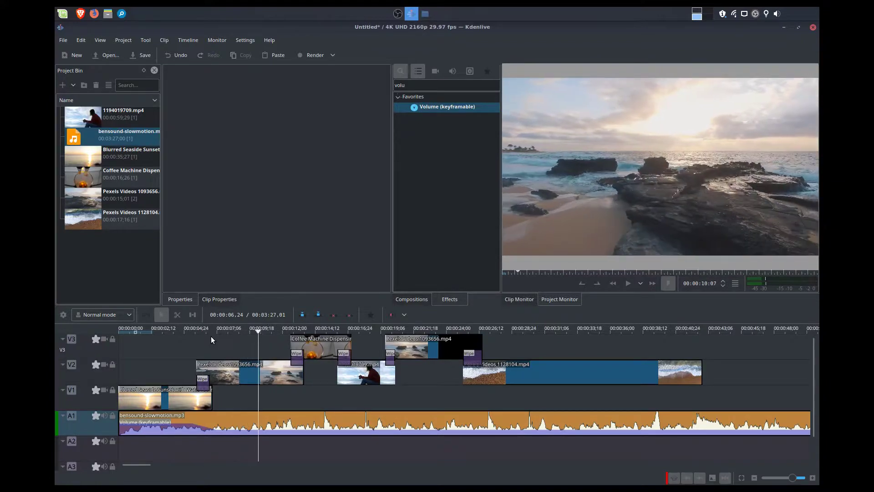
left_click(269, 423)
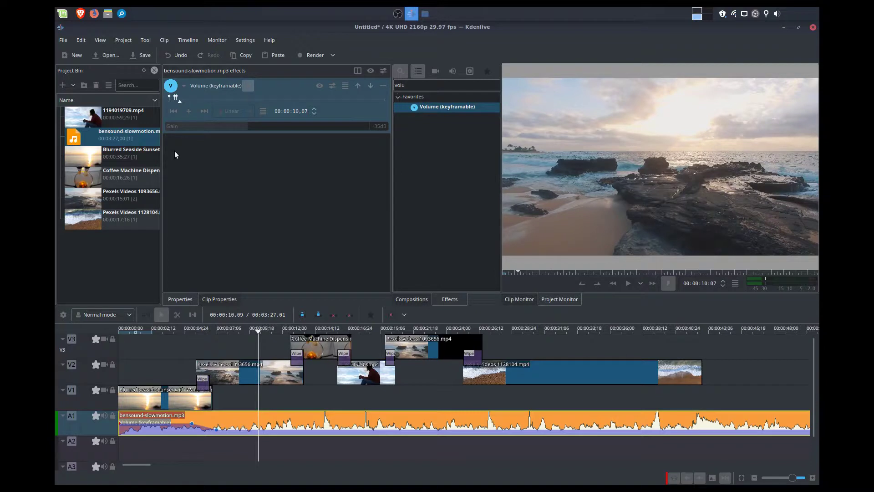
left_click(190, 111)
- Add a volume keyframe at 00:00:12,14 with Gain set back to 0dB
key("space")
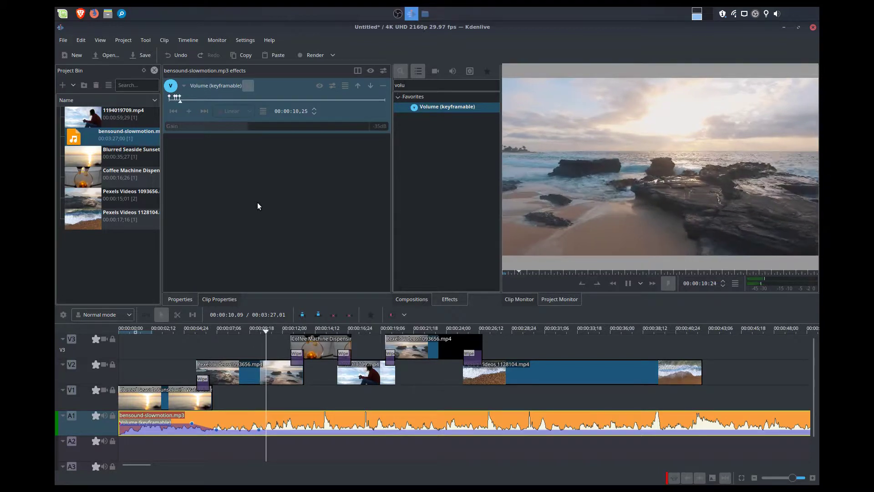
key("space")
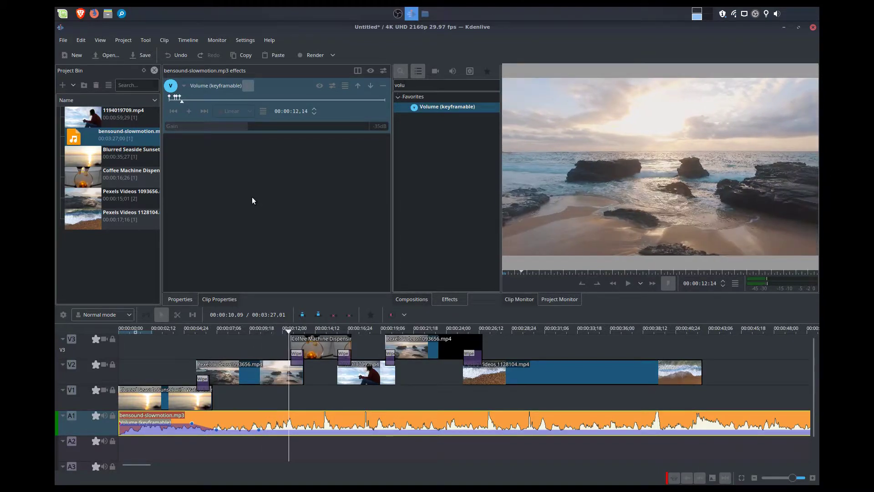
left_click(190, 111)
key("Tab")
type("0")
key("Return")
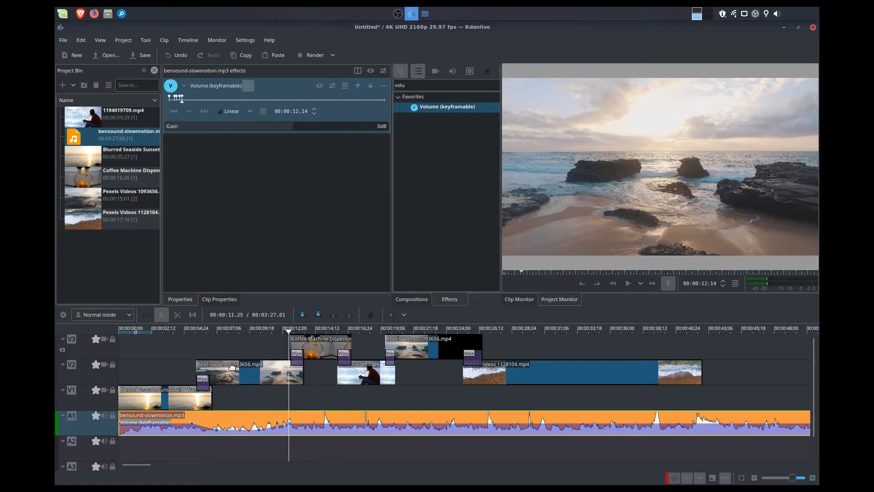
left_click(238, 351)
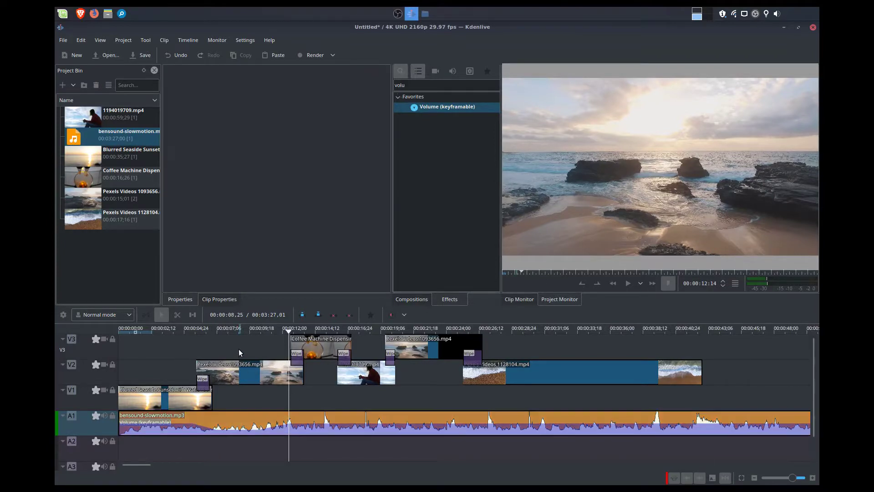
key("space")
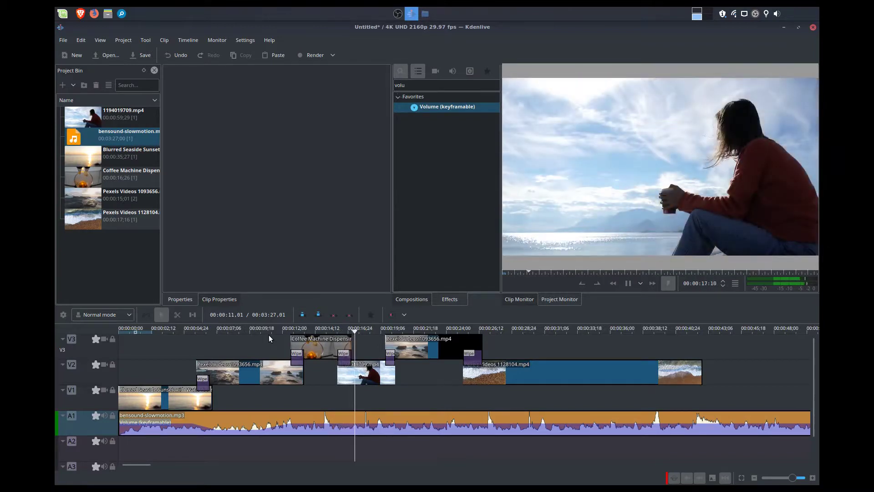
key("space")
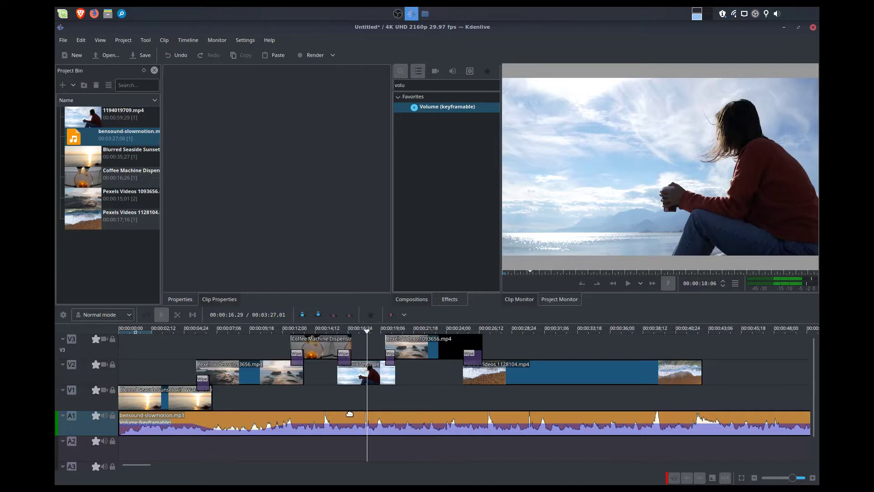
left_click_drag(312, 425, 302, 450)
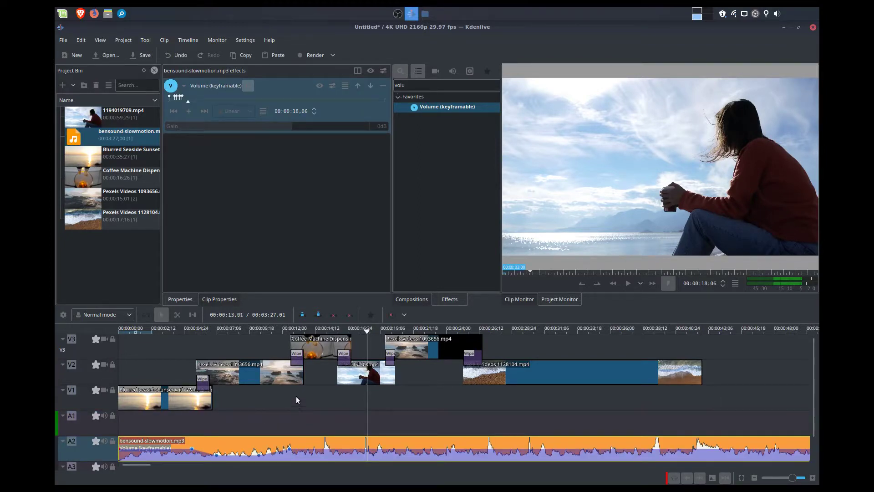